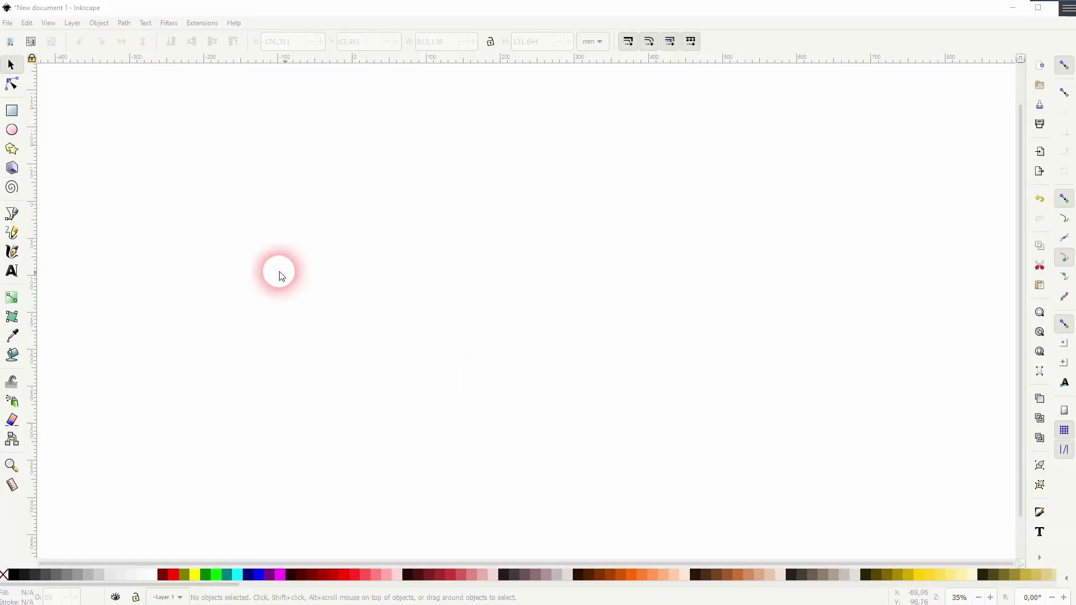
- Add bold text reading SHADOW near the centre of the canvas
left_click(11, 270)
left_click(484, 276)
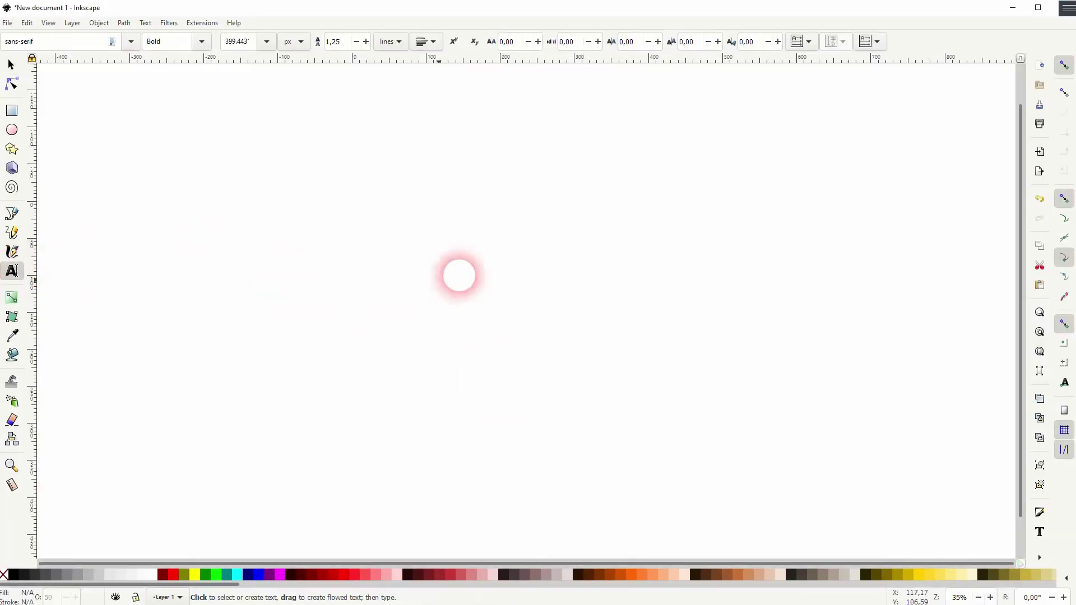
type("SHADOW")
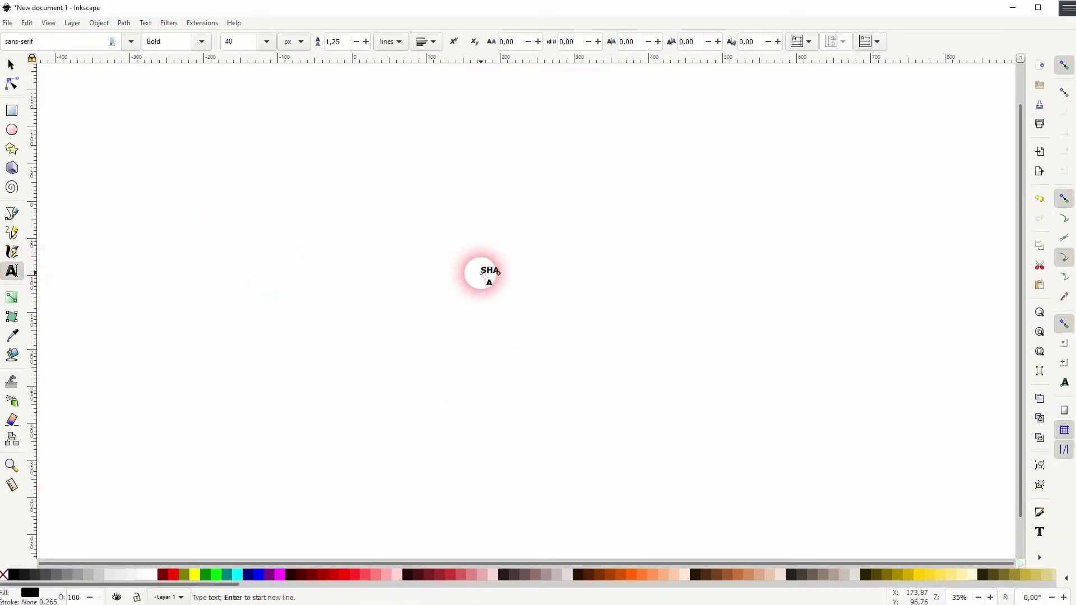
- Scale the SHADOW text up to span most of the canvas width and centre it
left_click(11, 65)
left_click(501, 270)
left_click_drag(526, 280, 964, 415)
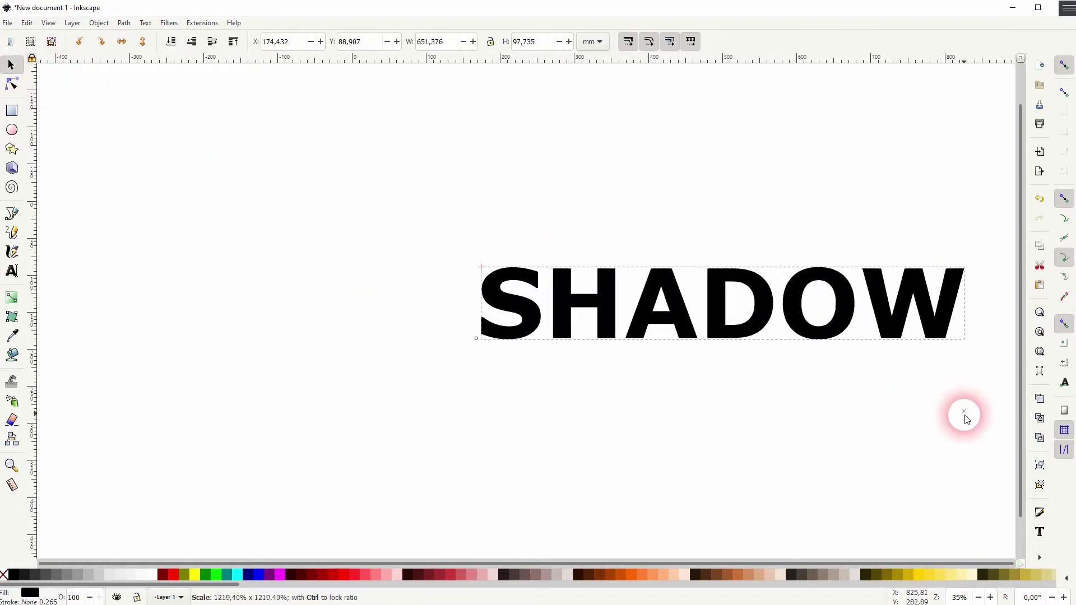
left_click_drag(934, 328, 698, 328)
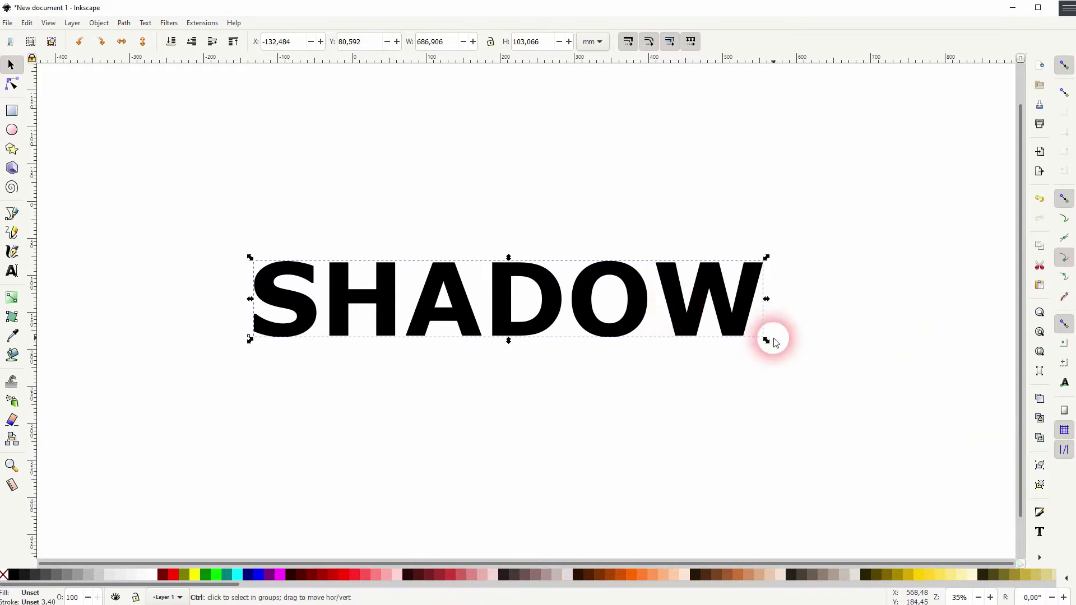
mouse_move(768, 338)
left_mouse_down()
mouse_move(977, 478)
mouse_move(941, 416)
left_mouse_up()
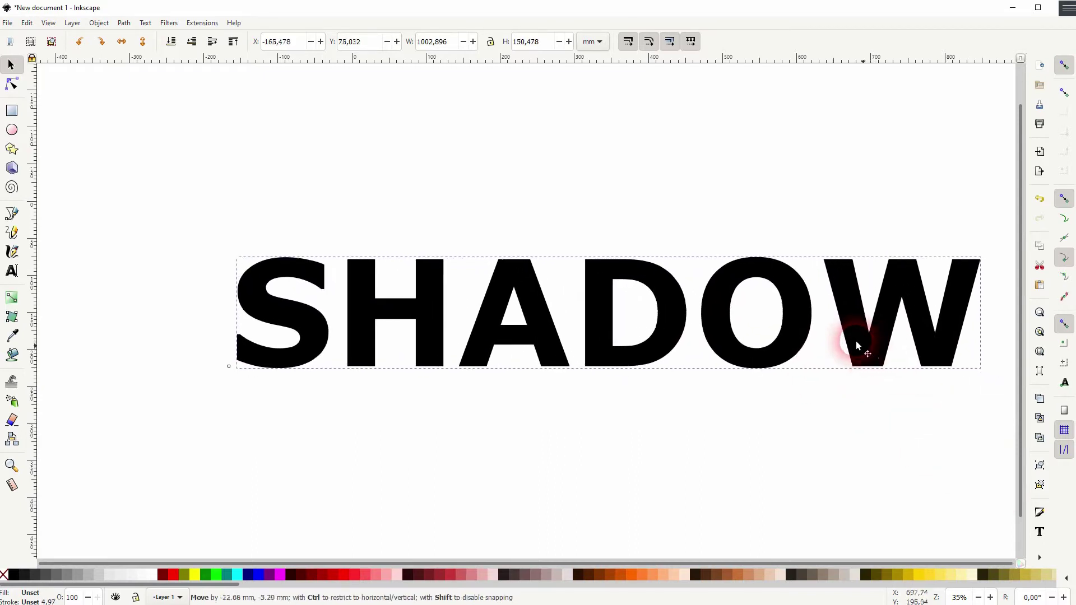
left_click_drag(866, 345, 820, 314)
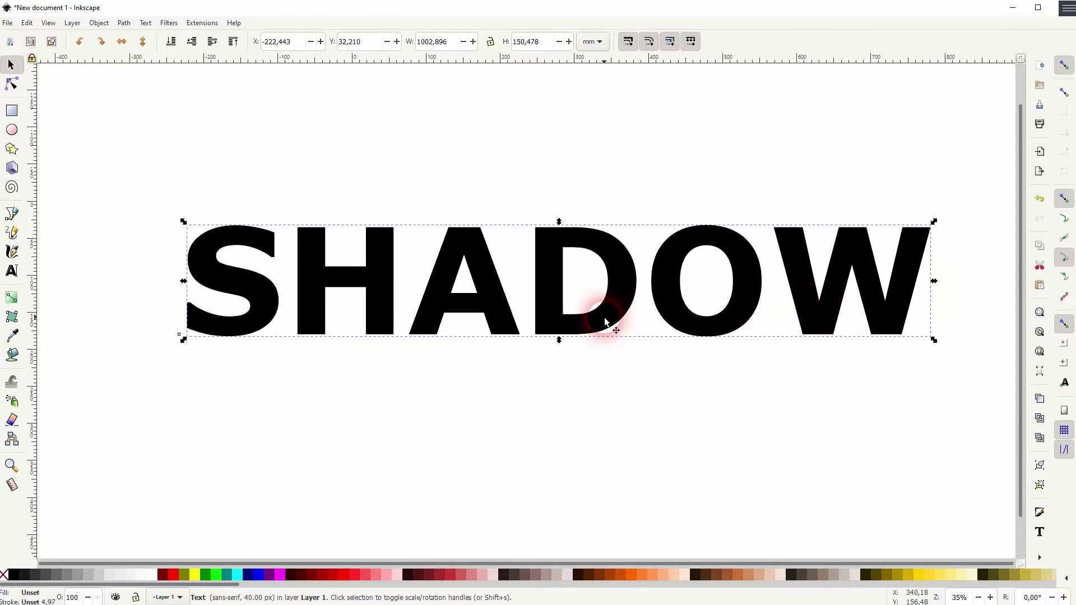
- Duplicate the SHADOW text and offset the copy down and right
right_click(623, 271)
left_click(683, 348)
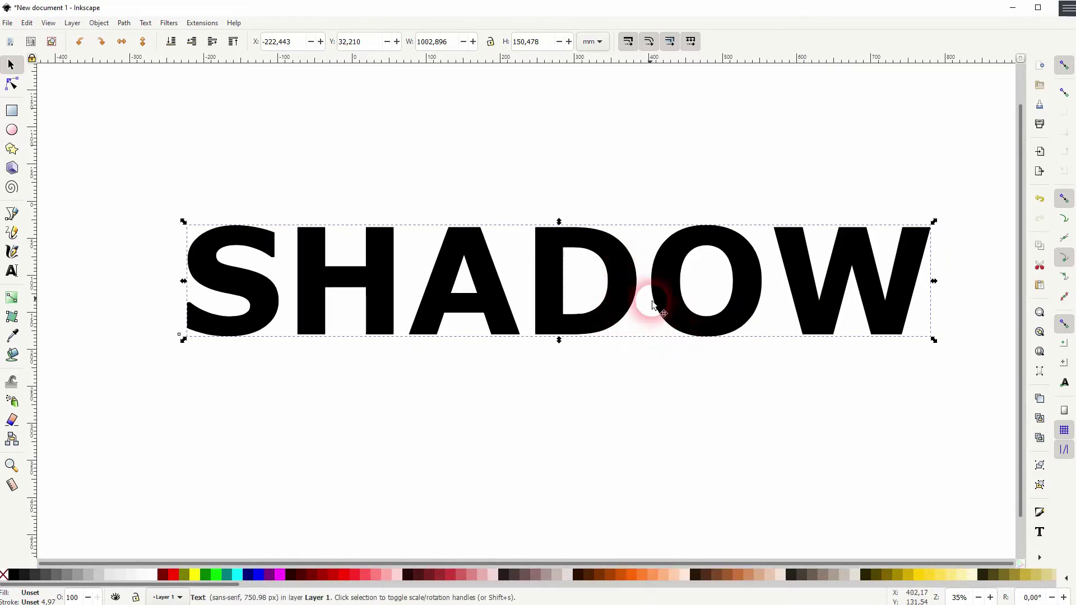
left_click_drag(627, 274, 655, 304)
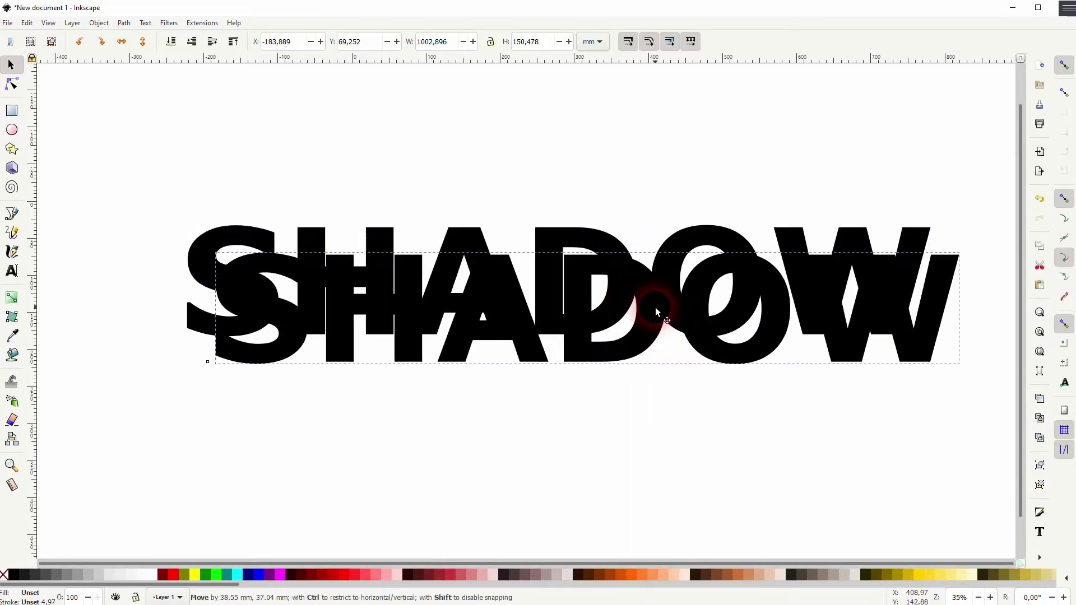
- Fill the copy maroon and align it so the black original peeks out below-right
left_click(164, 575)
left_click_drag(697, 314, 645, 264)
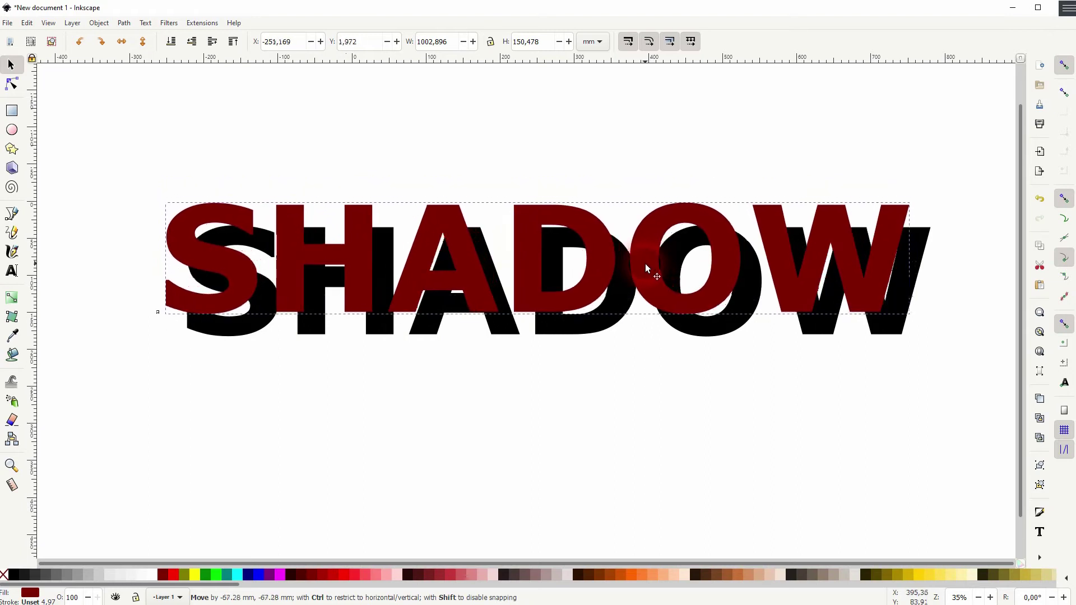
left_click(829, 371)
left_click(906, 328)
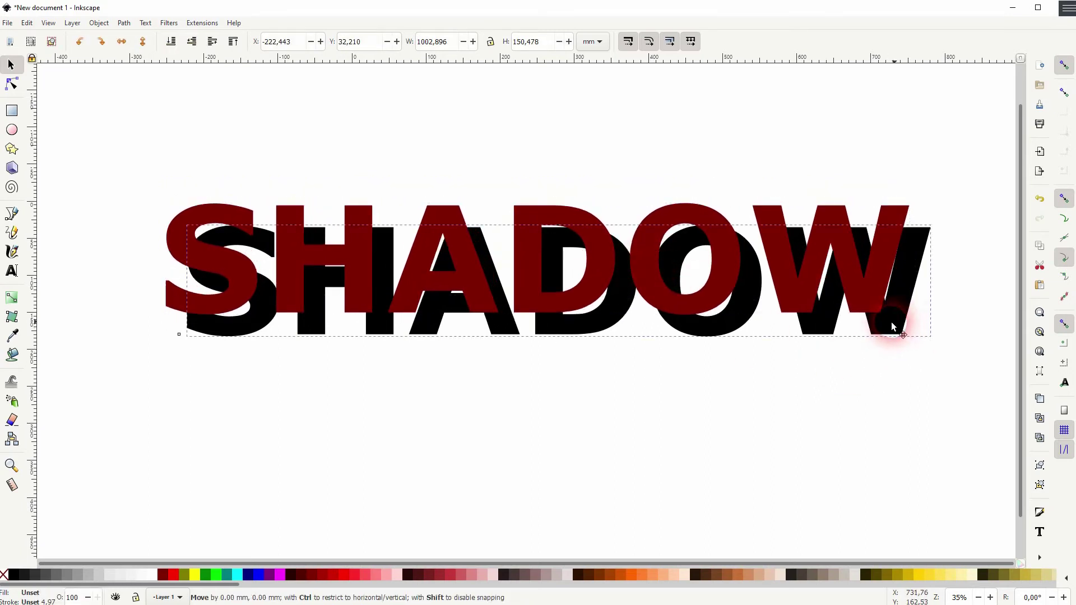
left_click_drag(906, 328, 891, 324)
- Lower the black copy to the bottom, beneath the maroon text
left_click(100, 23)
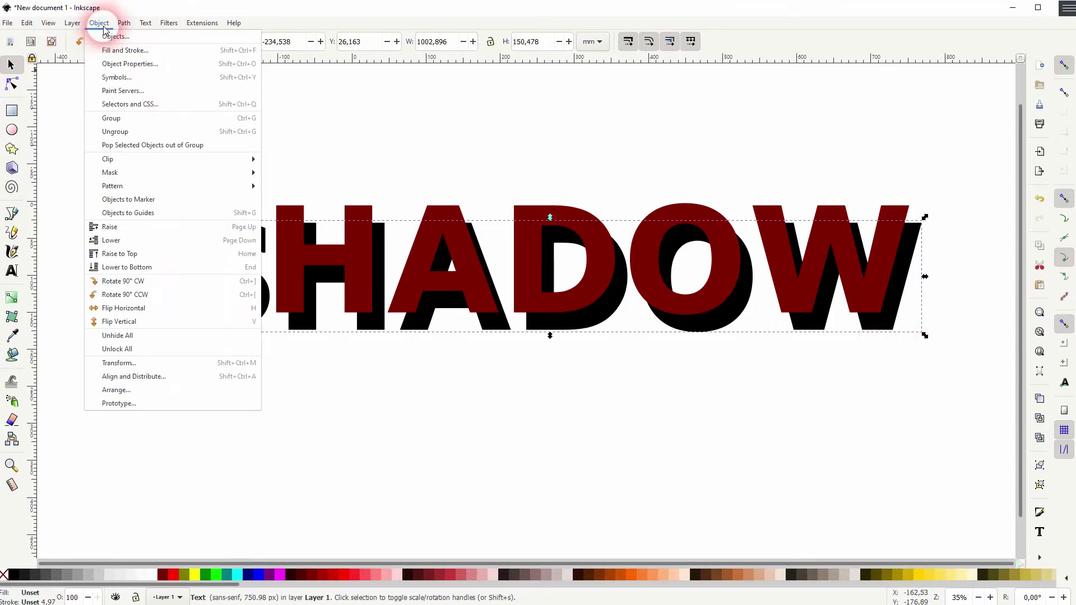
left_click(141, 268)
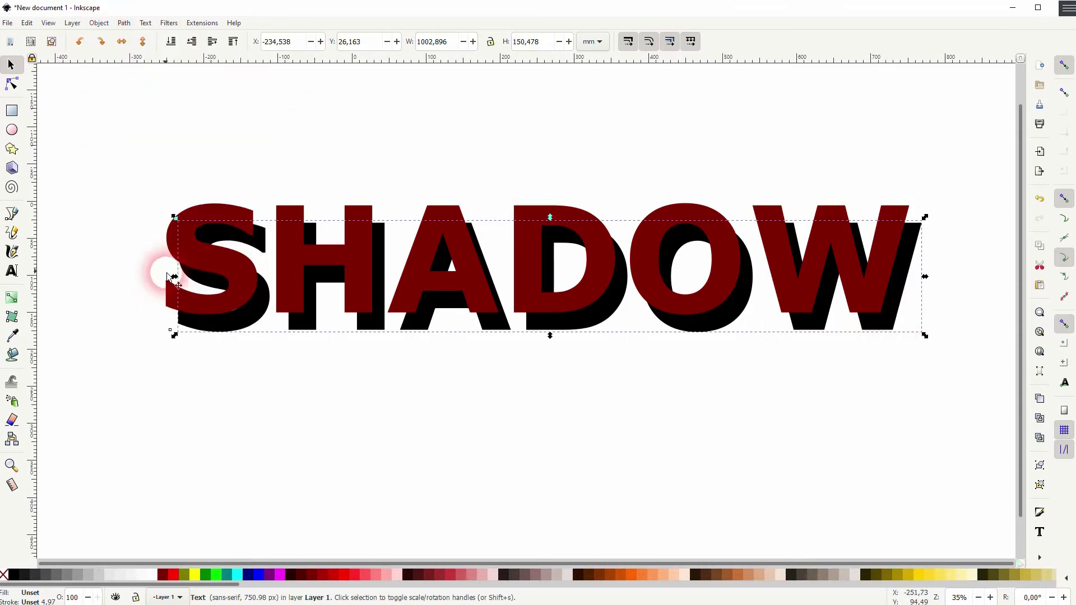
left_click(626, 416)
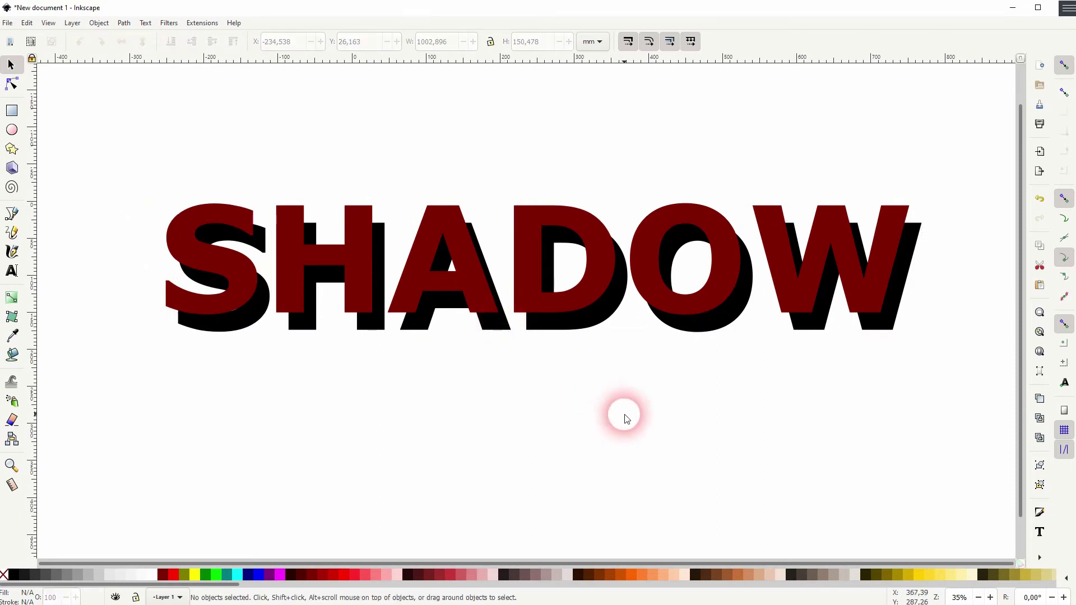
- Open Fill and Stroke for the black shadow copy
left_click(887, 324)
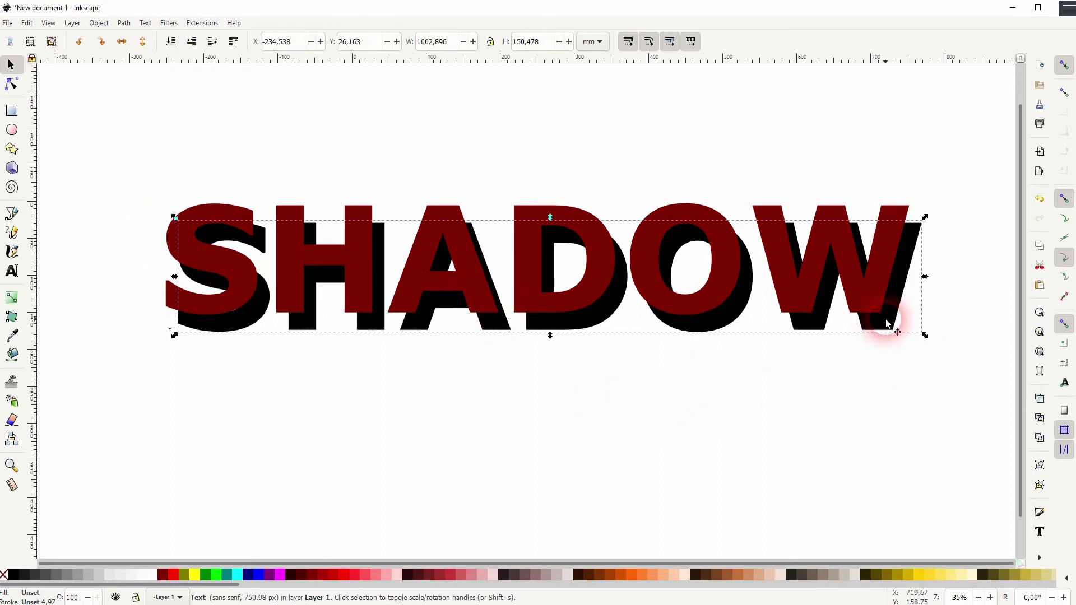
left_click(99, 22)
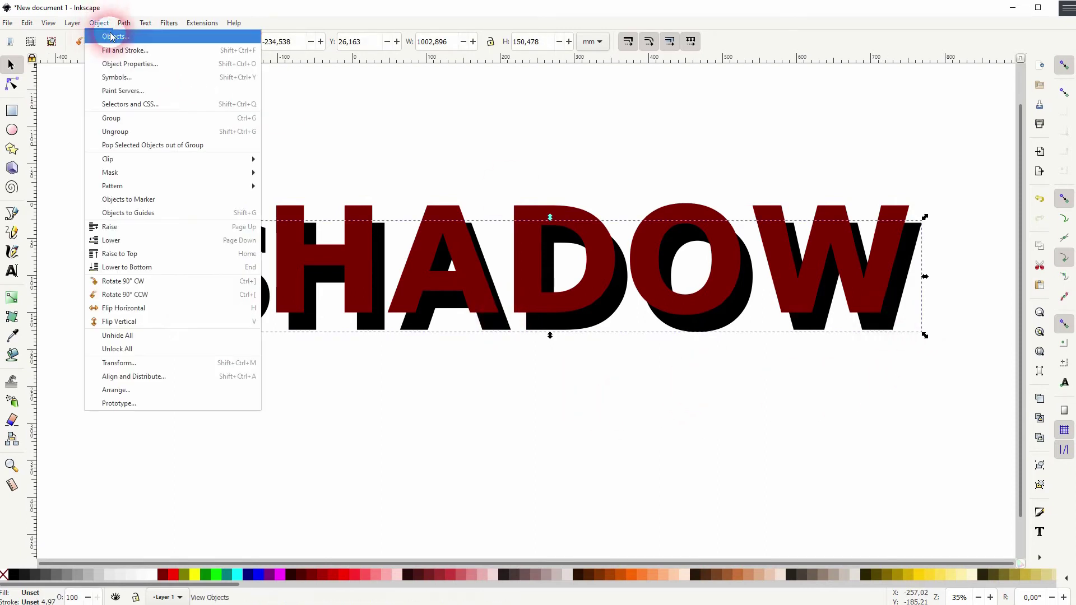
left_click(122, 50)
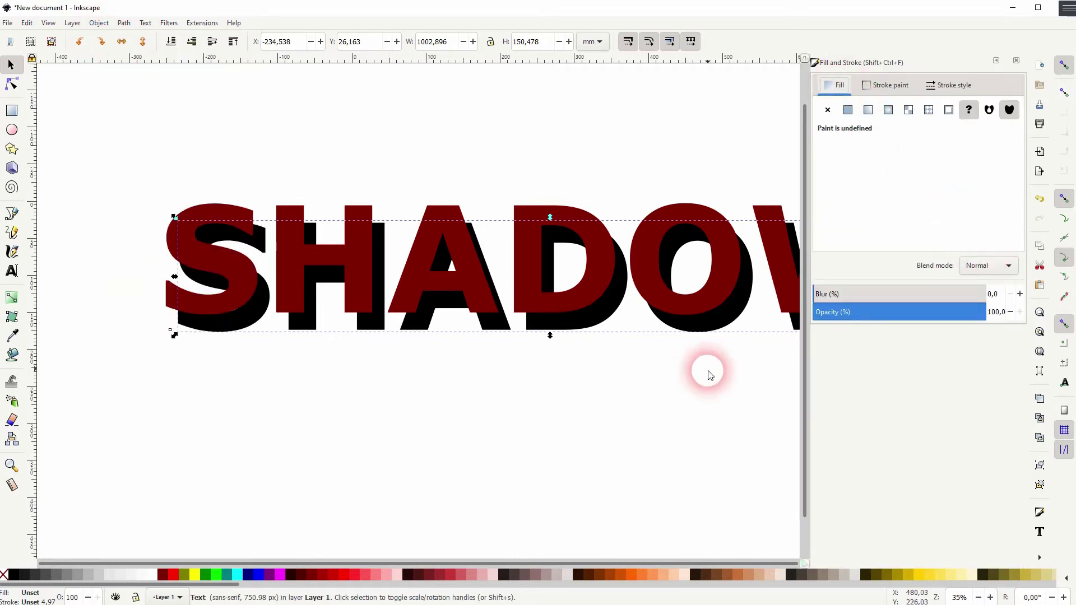
- Make the shadow much more transparent and nudge it slightly up and left
left_click(914, 313)
mouse_move(913, 313)
left_mouse_down()
mouse_move(837, 312)
mouse_move(851, 312)
left_mouse_up()
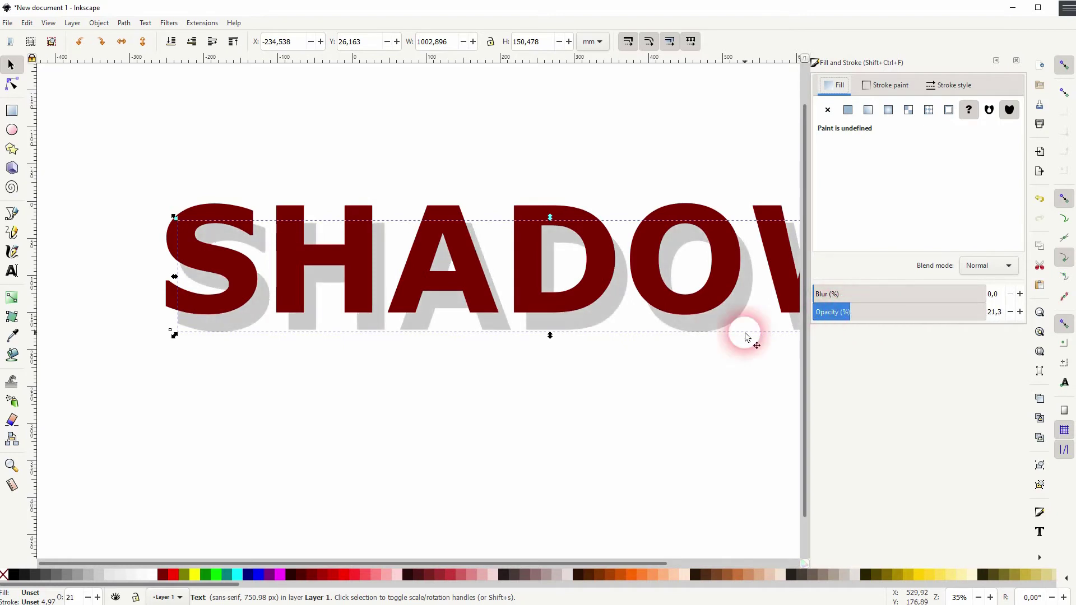
left_click_drag(732, 325, 725, 314)
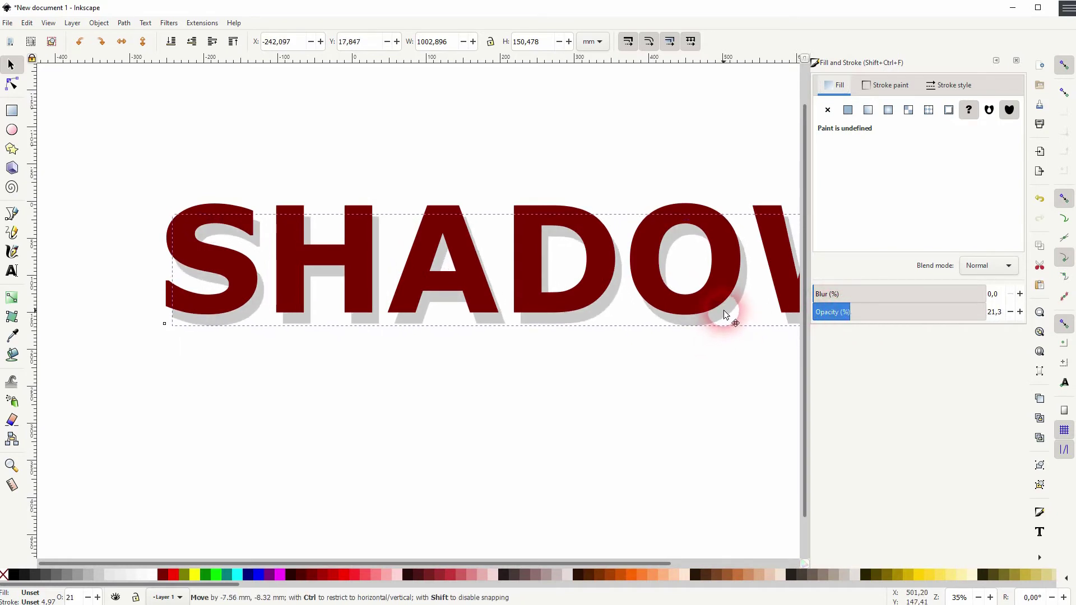
mouse_move(845, 312)
left_mouse_down()
mouse_move(829, 312)
mouse_move(839, 294)
mouse_move(827, 295)
left_mouse_up()
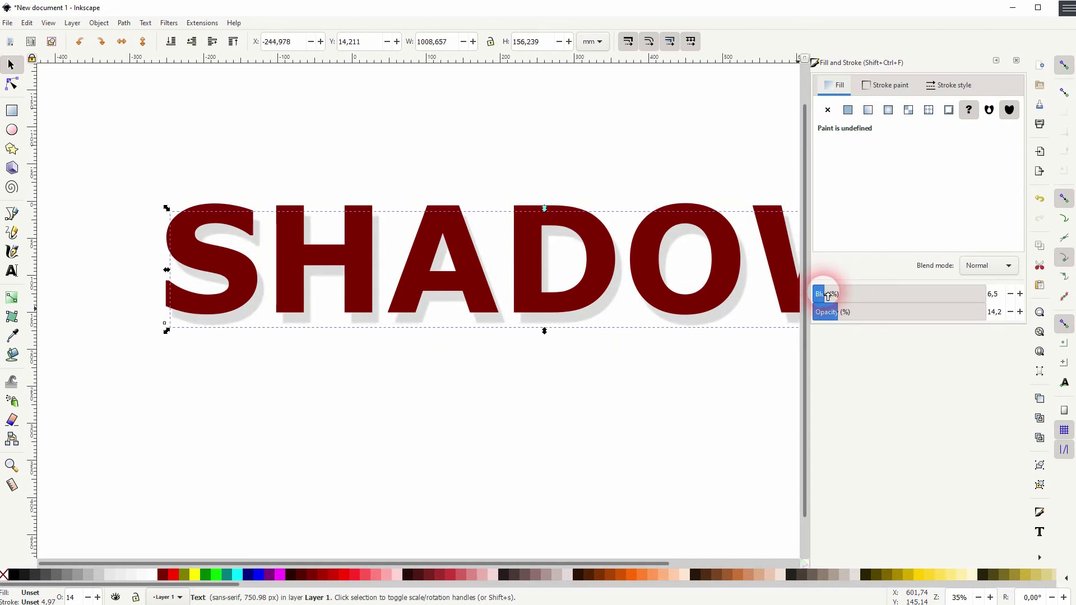
- Settle the shadow at about 25% opacity, then close the Fill and Stroke panel
left_click_drag(866, 313, 939, 314)
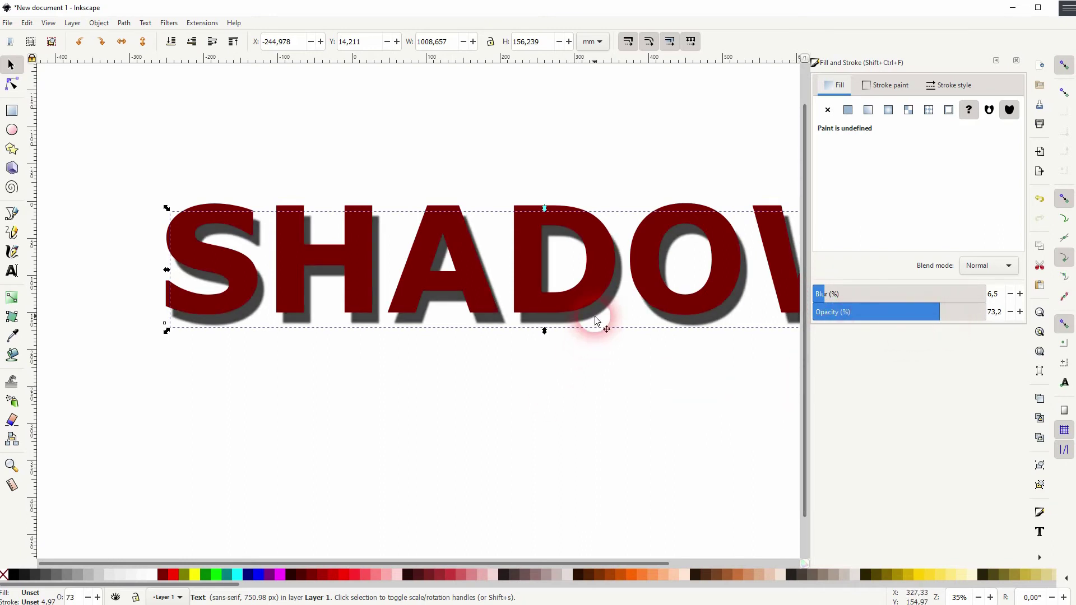
mouse_move(845, 312)
left_mouse_down()
mouse_move(869, 317)
mouse_move(858, 317)
left_mouse_up()
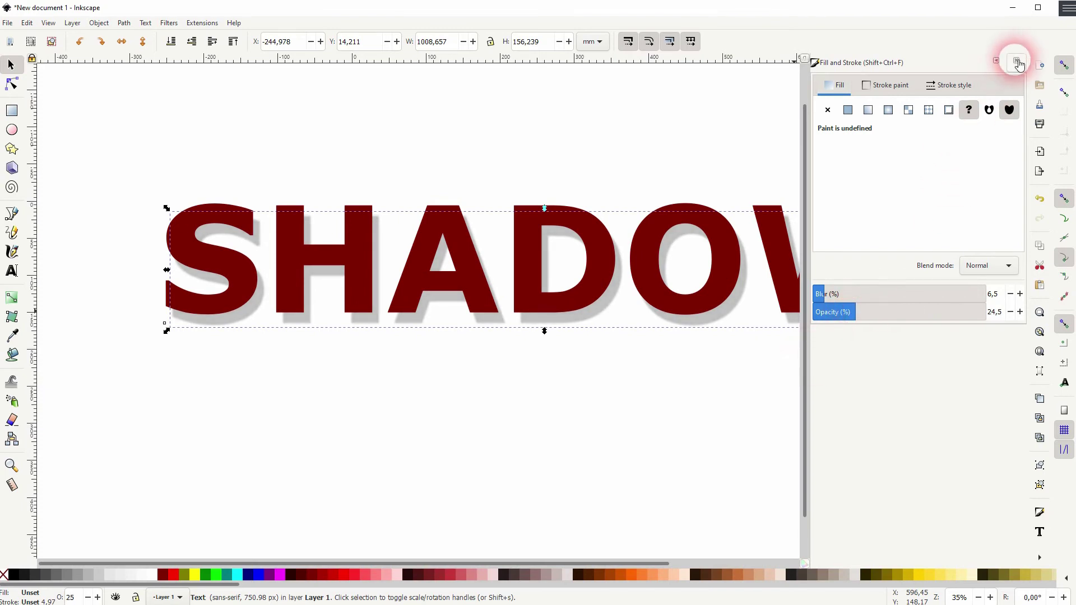
left_click(1015, 61)
left_click(880, 383)
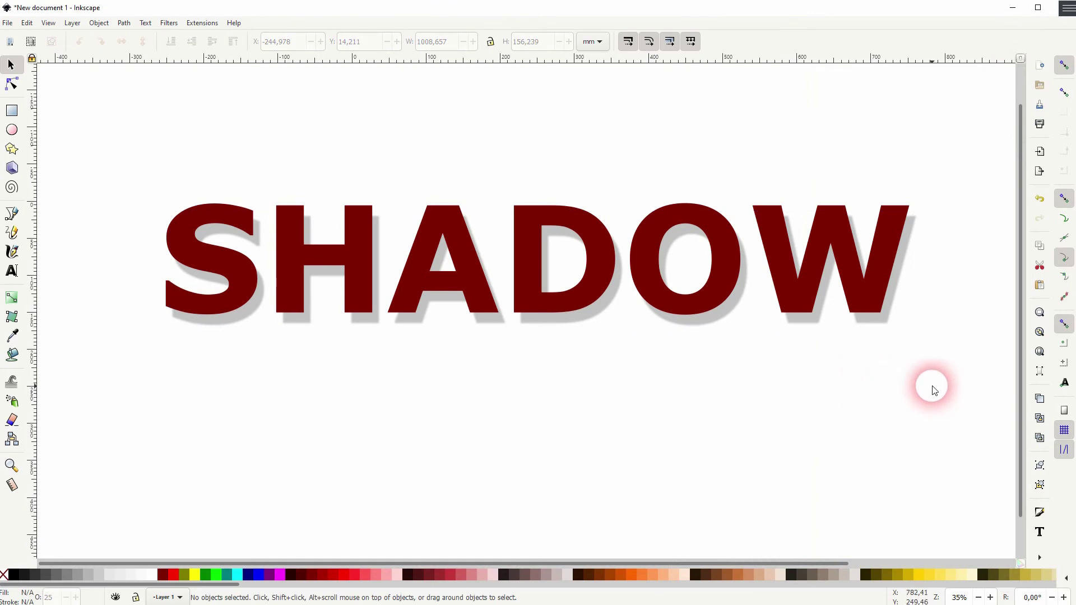